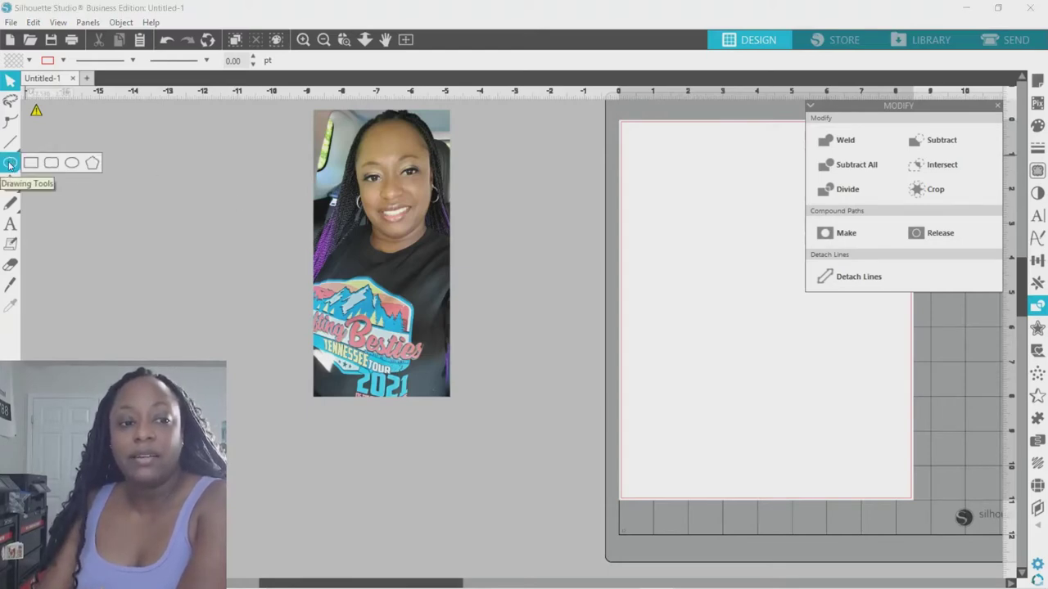
# Select the Ellipse tool from the Drawing Tools flyout
pyautogui.click(71, 163)
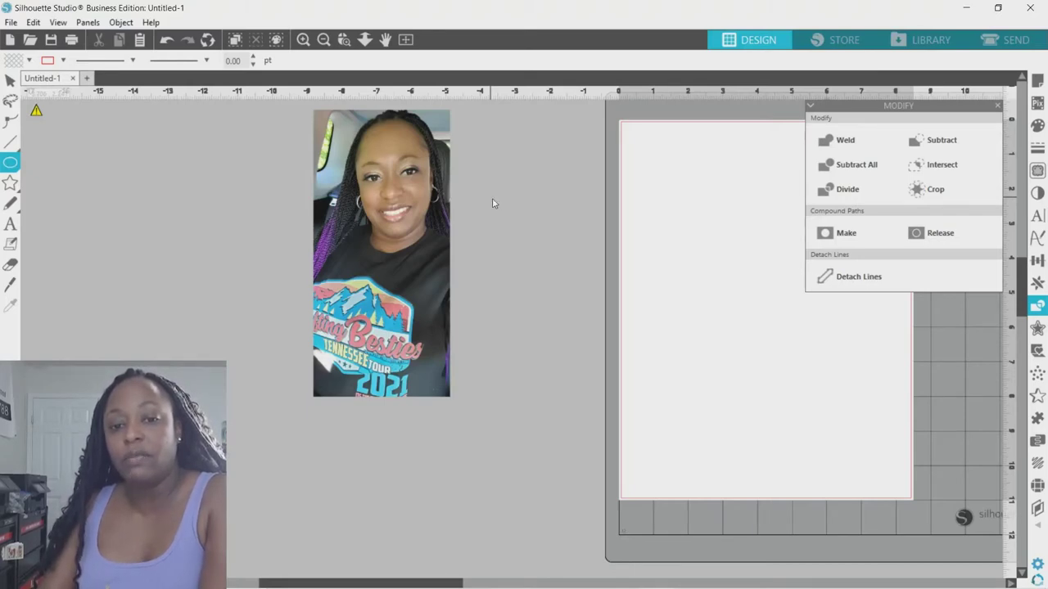
# Draw a circle about 3.6 inches across beside the portrait and adjust both positions
pyautogui.moveTo(489, 197); pyautogui.dragTo(609, 330)
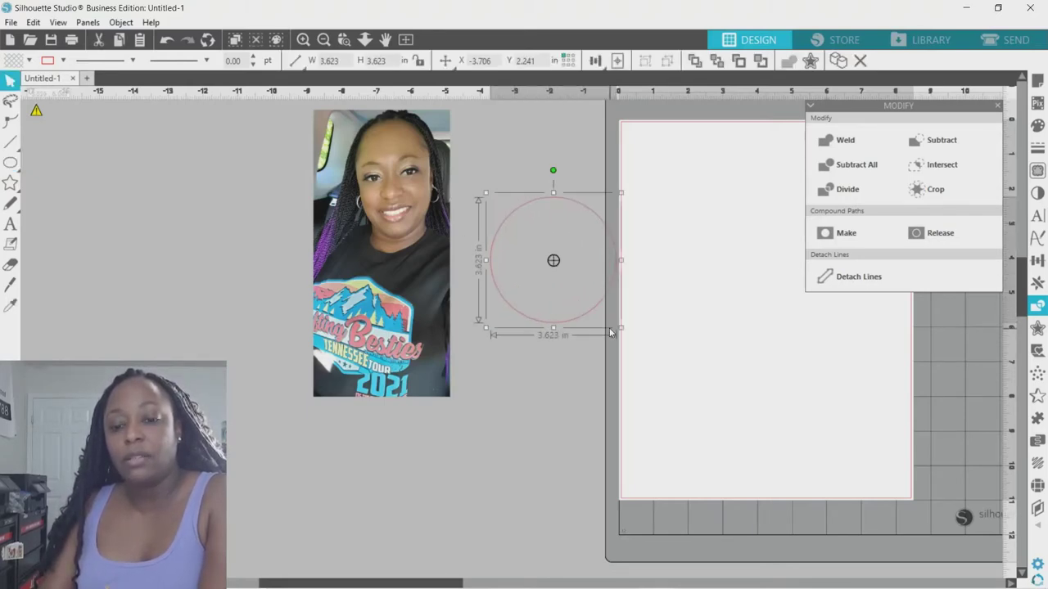
pyautogui.moveTo(613, 280)
pyautogui.mouseDown()
pyautogui.moveTo(573, 249)
pyautogui.moveTo(582, 238)
pyautogui.mouseUp()
pyautogui.moveTo(368, 201); pyautogui.dragTo(342, 203)
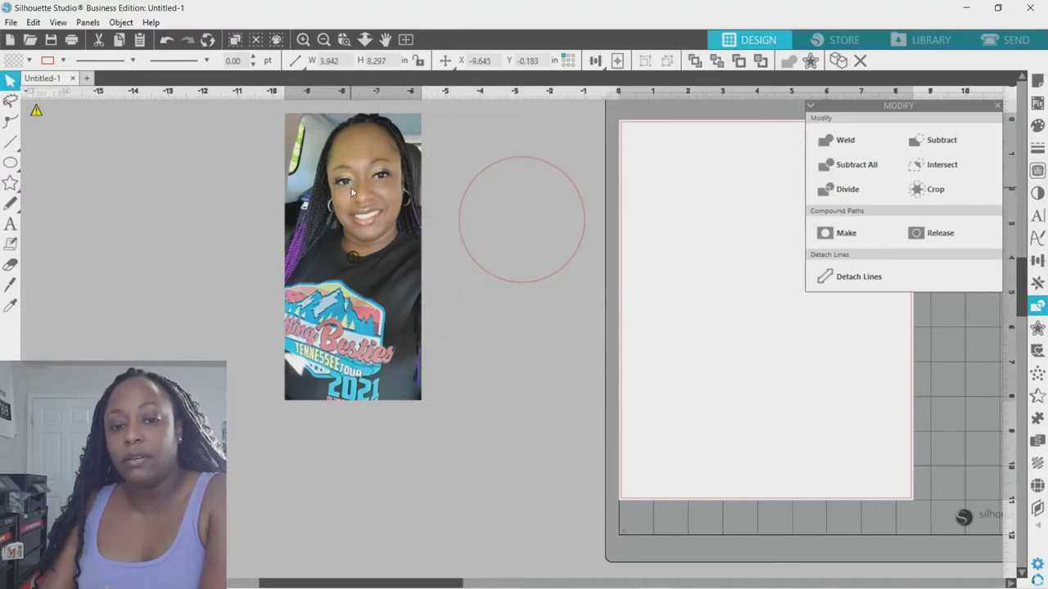
# Fill the circle with solid black
pyautogui.click(455, 217)
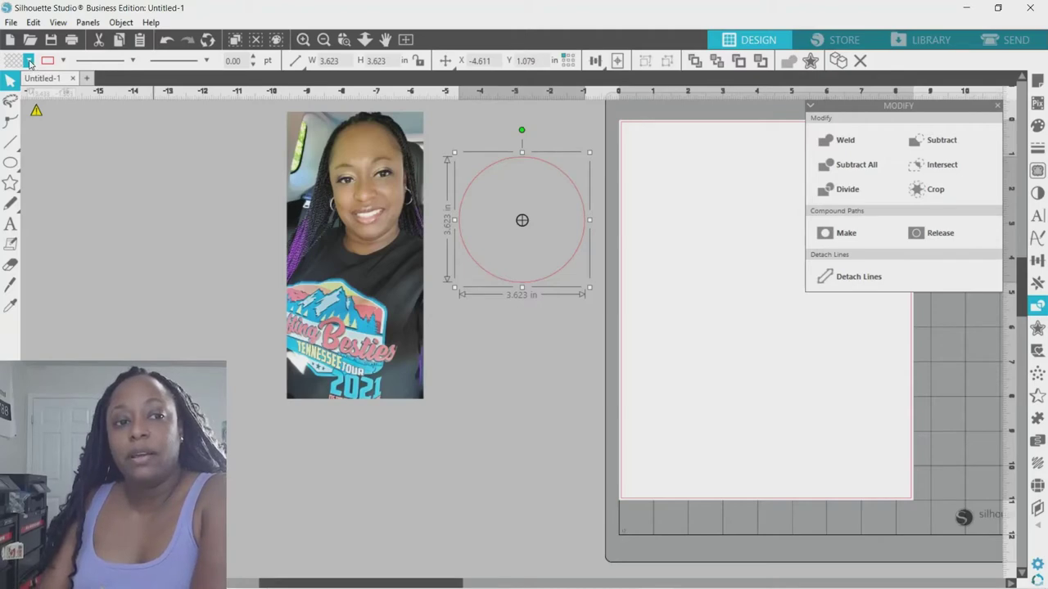
pyautogui.click(29, 61)
pyautogui.click(183, 112)
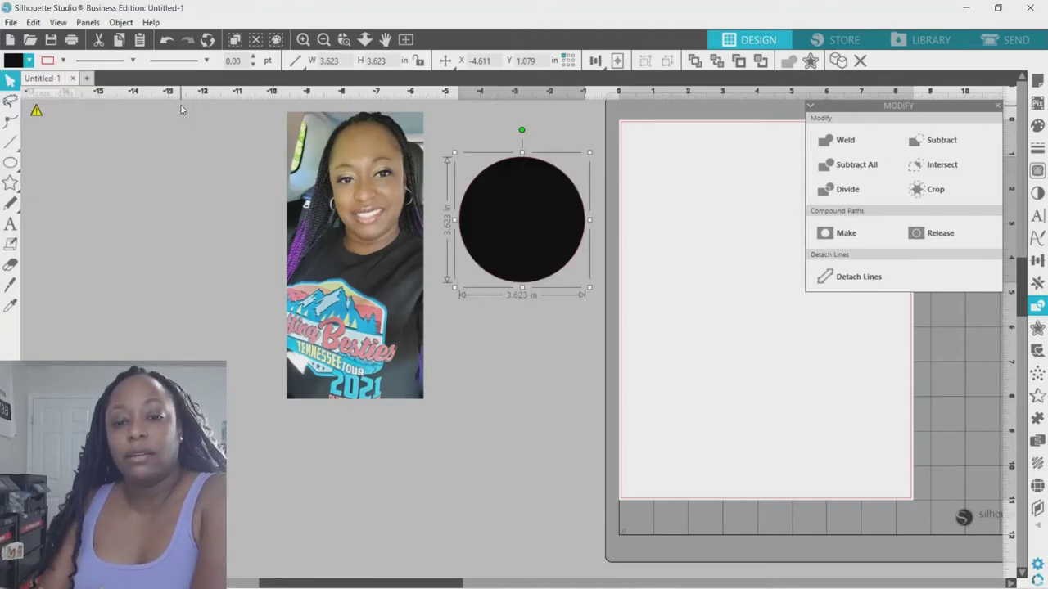
pyautogui.click(63, 63)
pyautogui.click(60, 111)
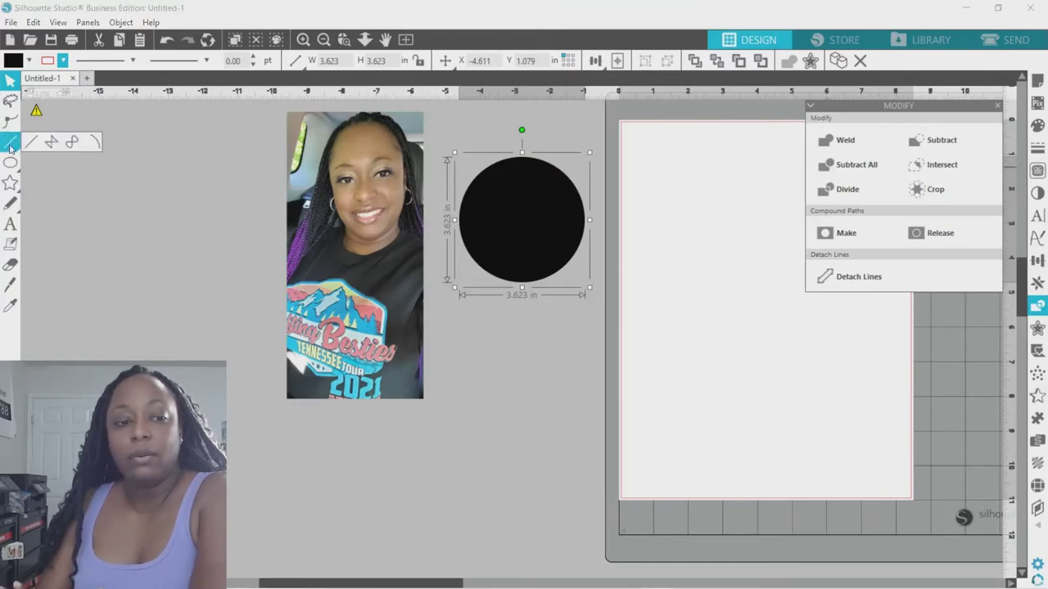
pyautogui.moveTo(10, 142)
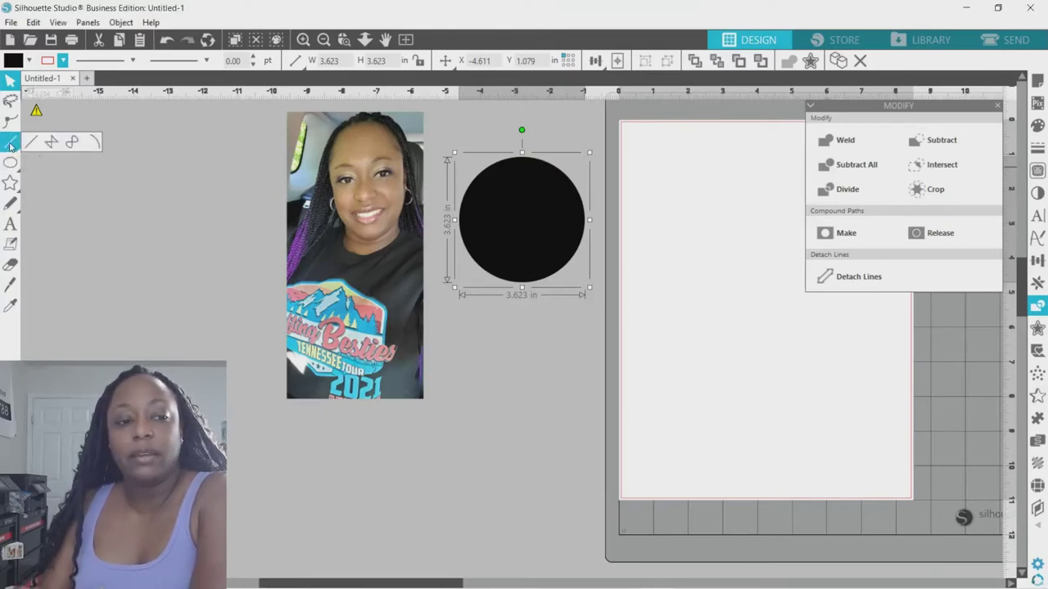
# Draw a horizontal line across the black circle, extending past its right edge
pyautogui.click(9, 144)
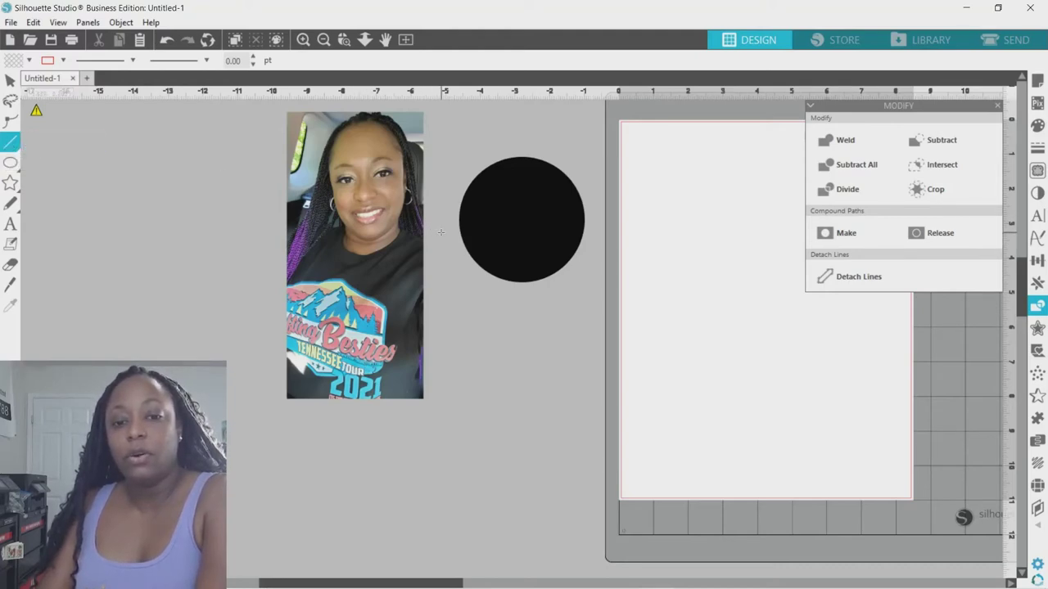
pyautogui.moveTo(441, 232); pyautogui.dragTo(610, 223)
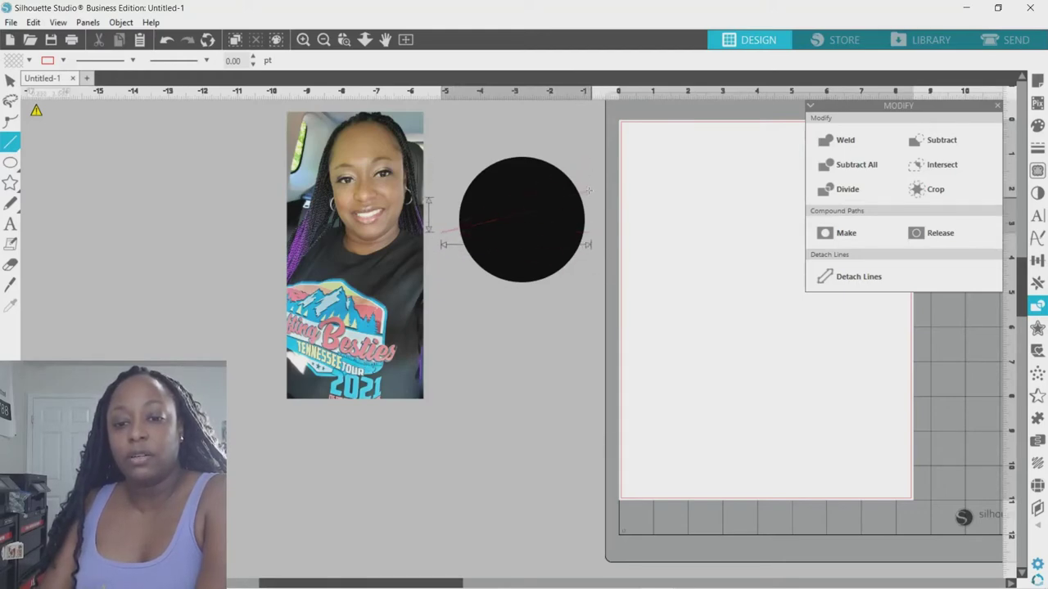
pyautogui.moveTo(610, 223)
pyautogui.mouseDown()
pyautogui.moveTo(588, 204)
pyautogui.moveTo(610, 234)
pyautogui.moveTo(622, 227)
pyautogui.mouseUp()
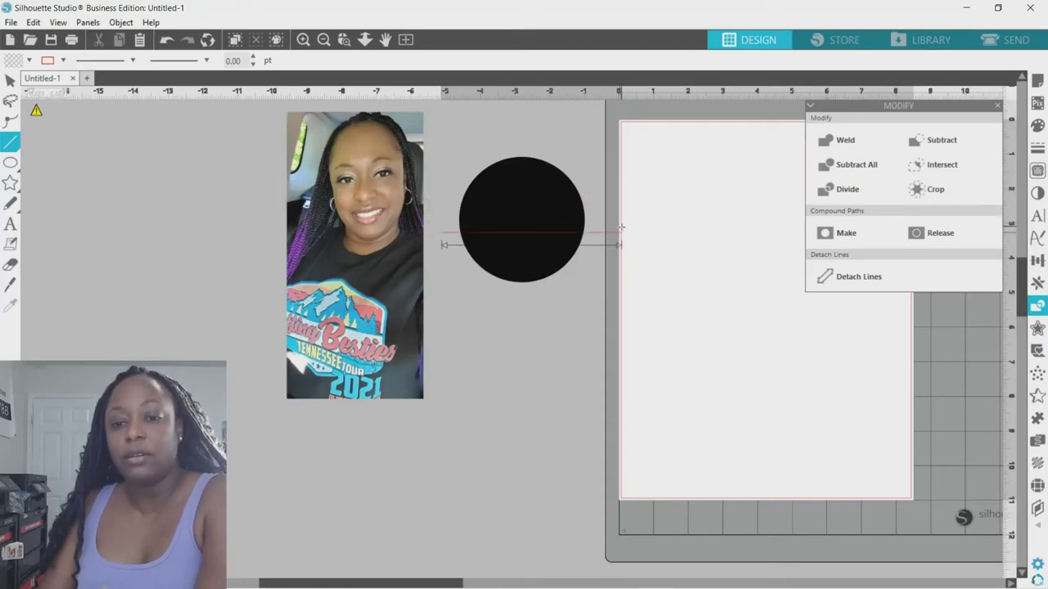
pyautogui.click(621, 227)
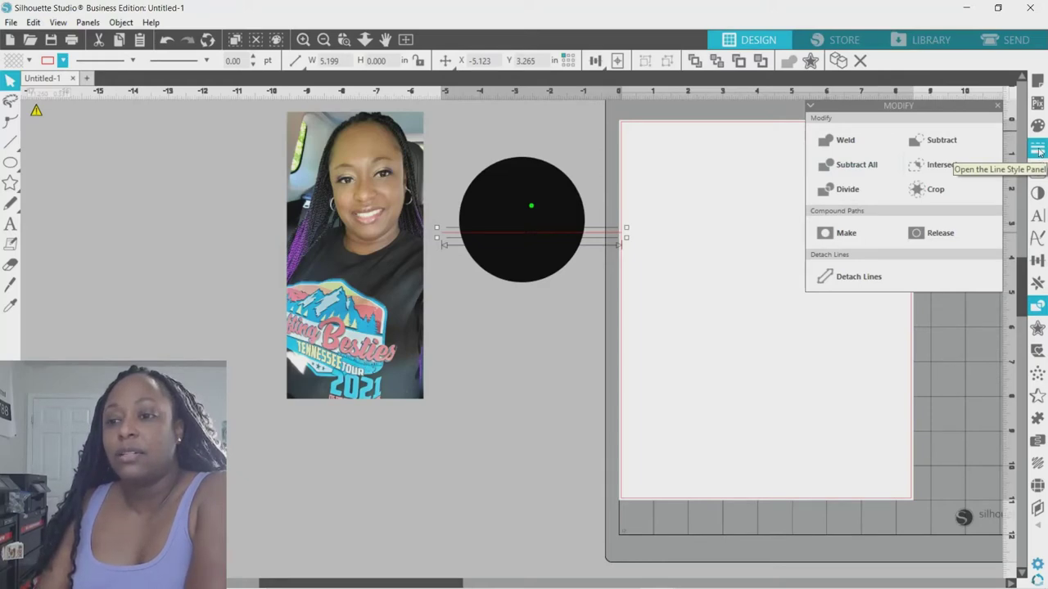
# Give the line a dashed style and move it up through the circle's centre
pyautogui.click(1038, 150)
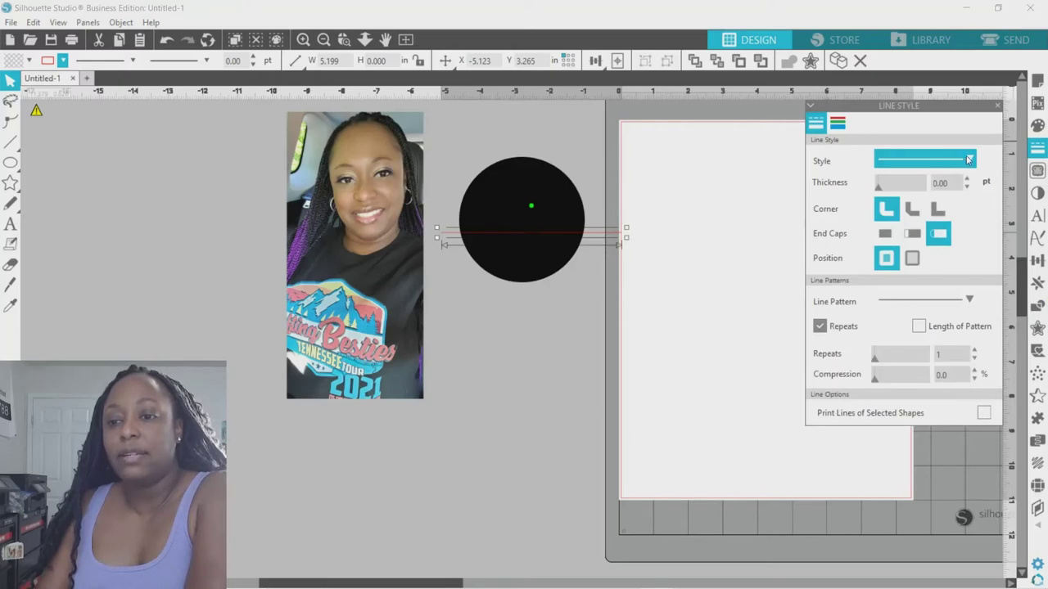
pyautogui.click(969, 159)
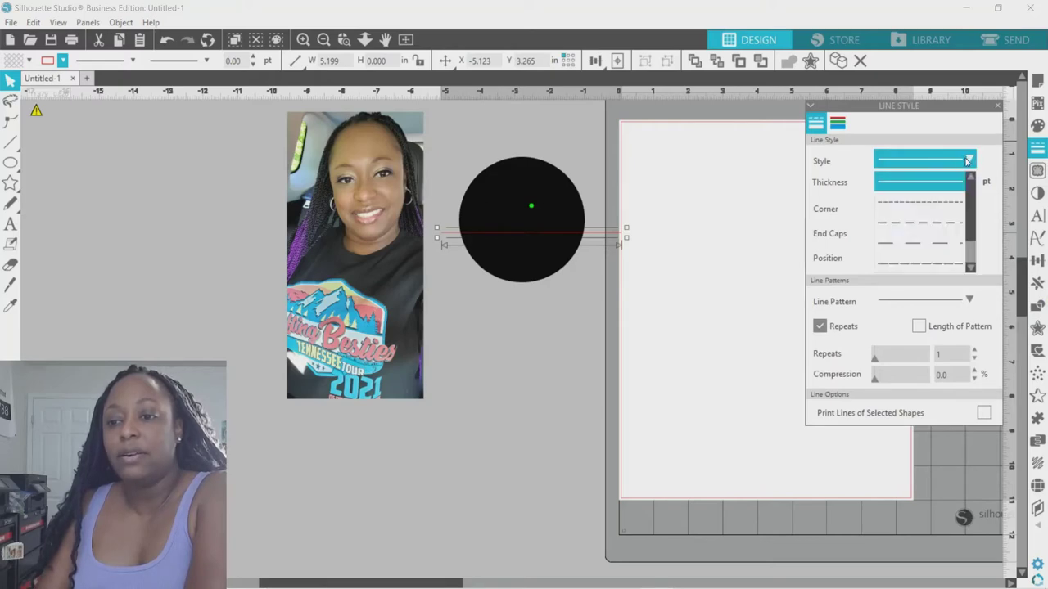
pyautogui.click(929, 242)
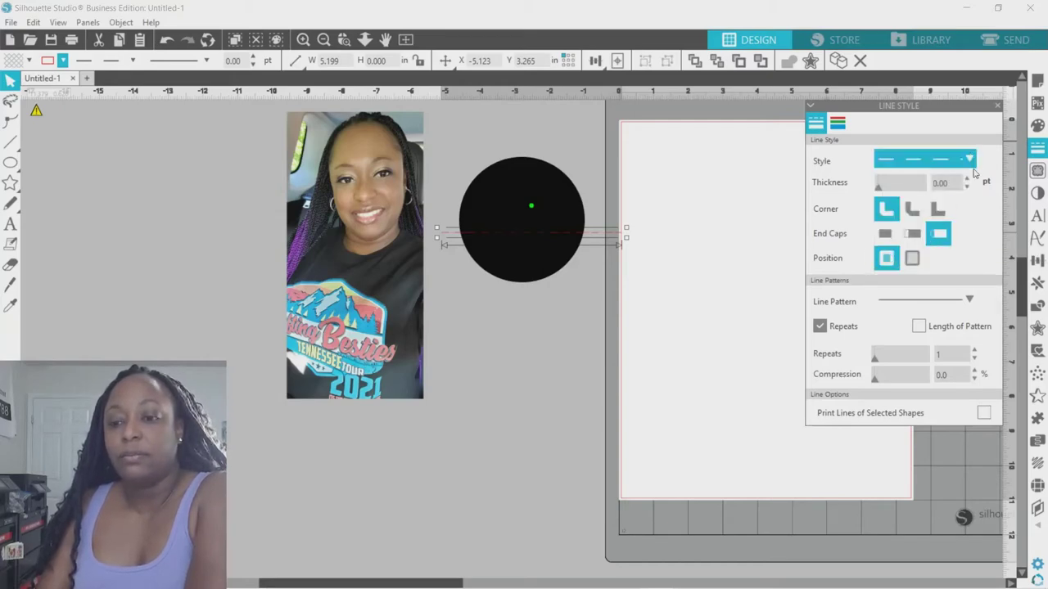
pyautogui.moveTo(614, 239); pyautogui.dragTo(604, 224)
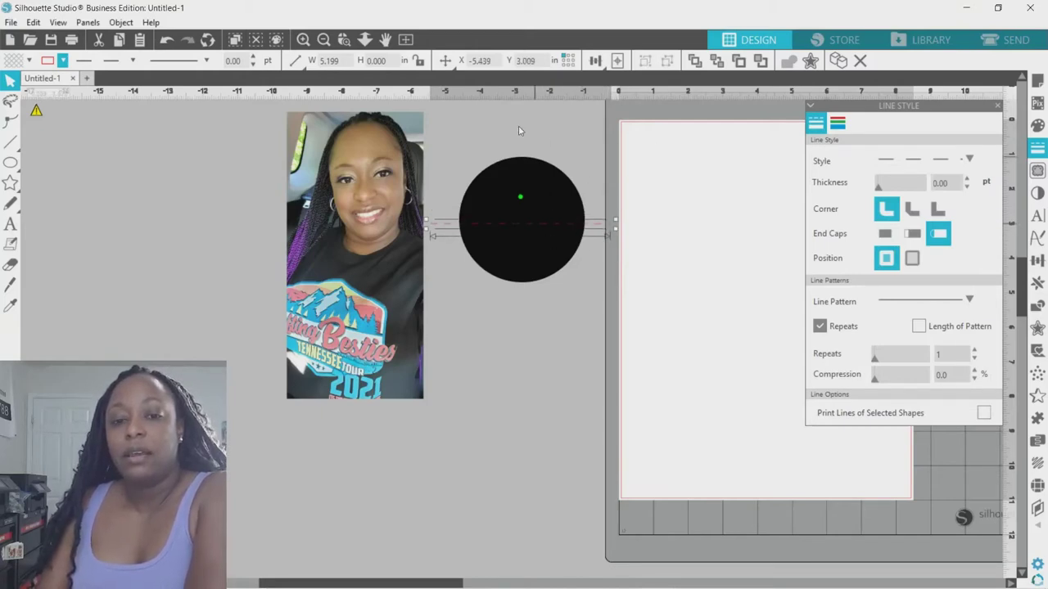
# Bring the photo in front of the black circle and move it over the circle
pyautogui.click(378, 188)
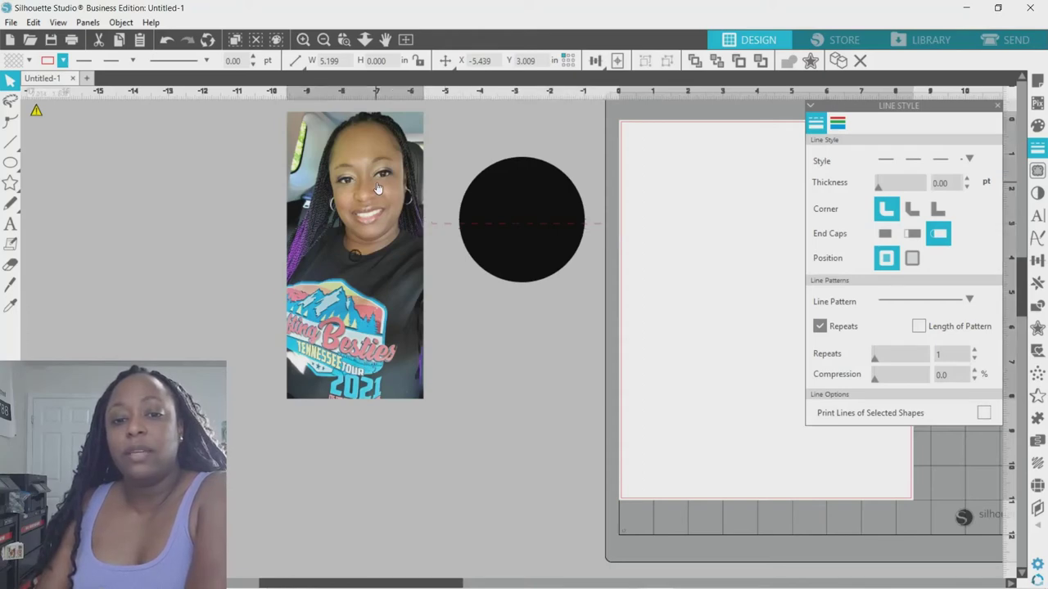
pyautogui.moveTo(378, 188)
pyautogui.mouseDown()
pyautogui.moveTo(537, 221)
pyautogui.moveTo(532, 238)
pyautogui.moveTo(416, 209)
pyautogui.mouseUp()
pyautogui.rightClick(406, 187)
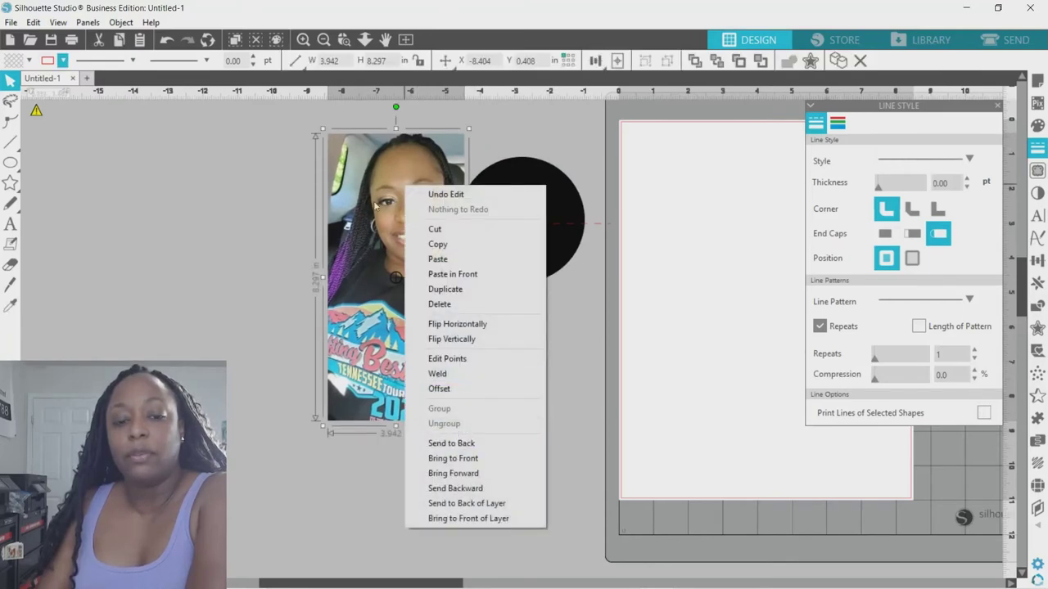
pyautogui.rightClick(357, 171)
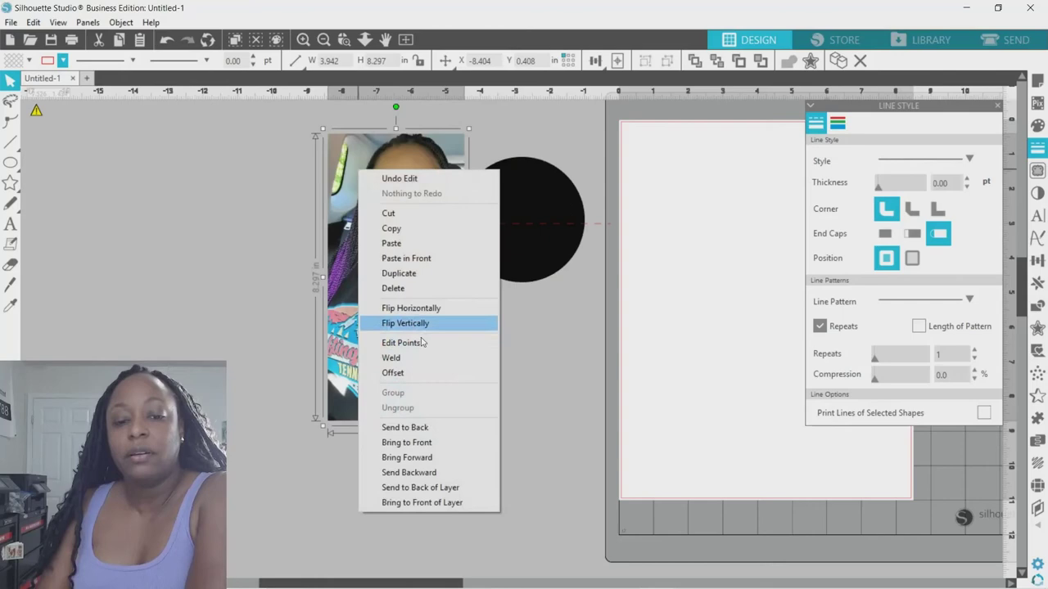
pyautogui.click(424, 443)
pyautogui.moveTo(381, 172)
pyautogui.mouseDown()
pyautogui.moveTo(514, 193)
pyautogui.moveTo(501, 195)
pyautogui.mouseUp()
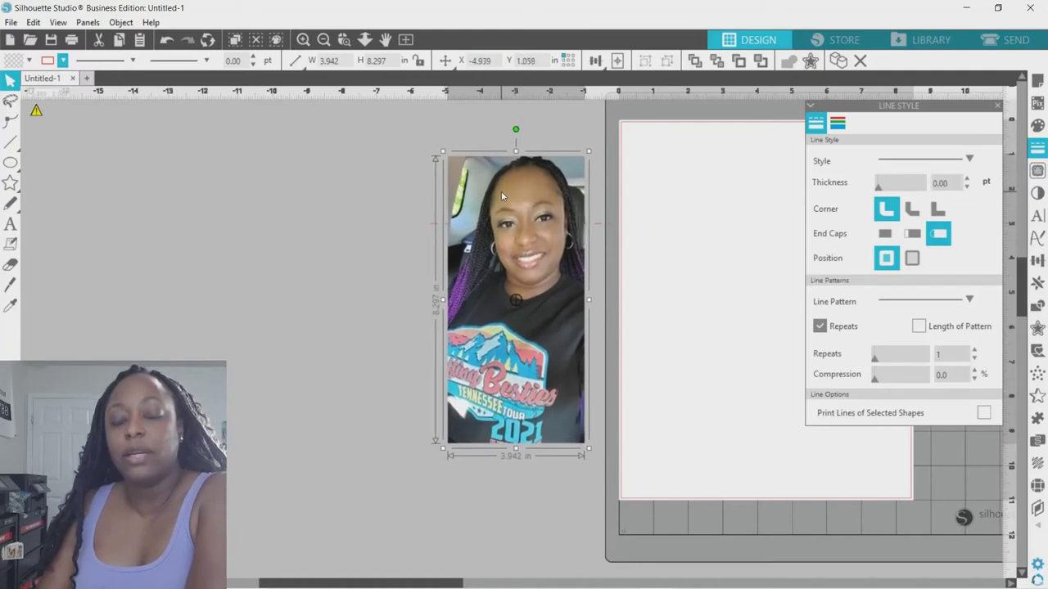
pyautogui.click(501, 134)
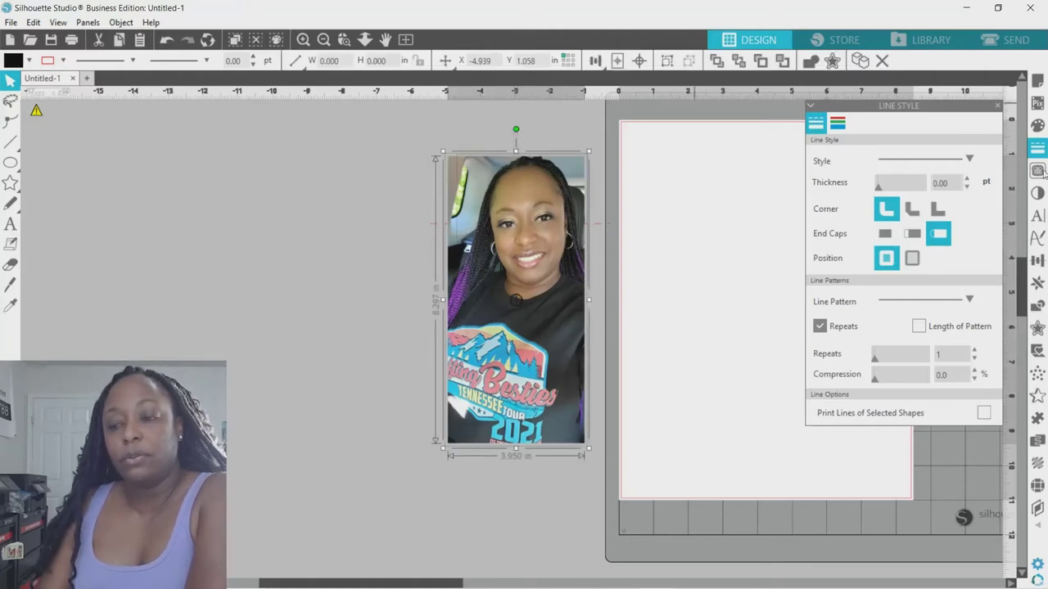
# Test-crop the photo to the circle, then undo back to the separate photo and circle
pyautogui.click(1038, 310)
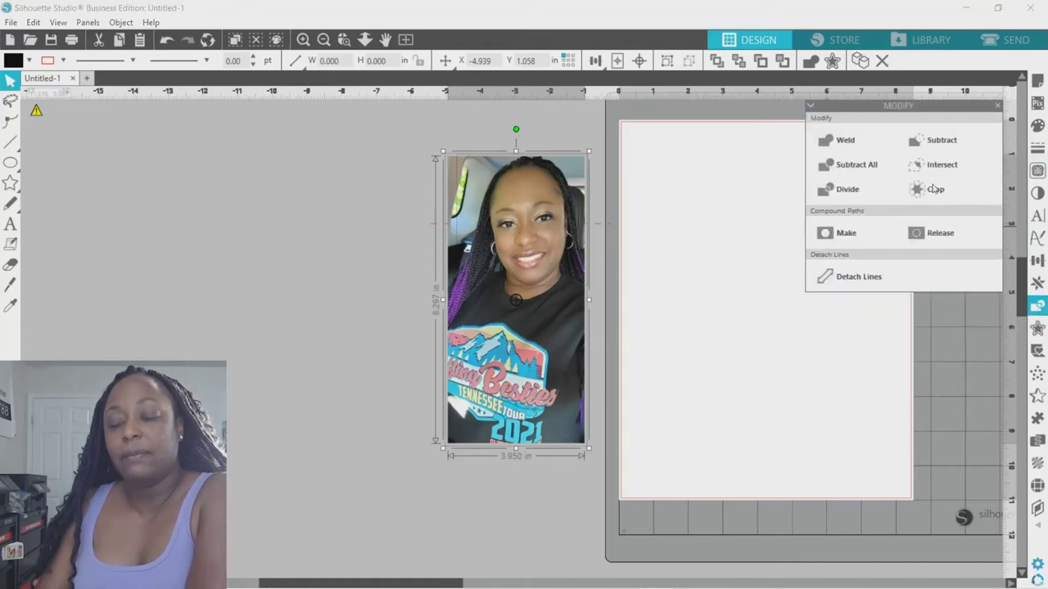
pyautogui.click(933, 189)
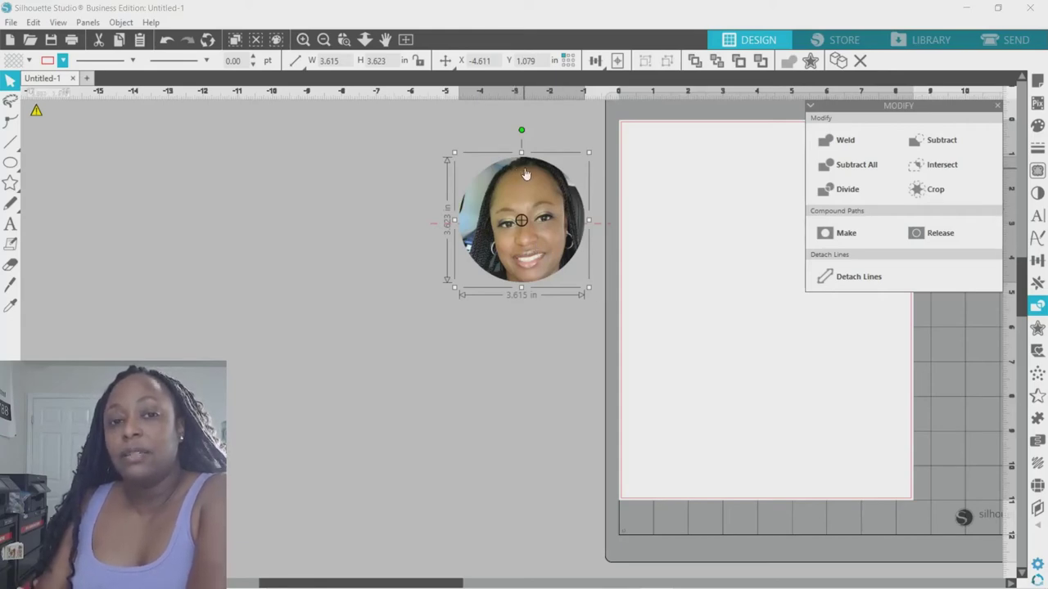
pyautogui.click(166, 41)
pyautogui.click(565, 127)
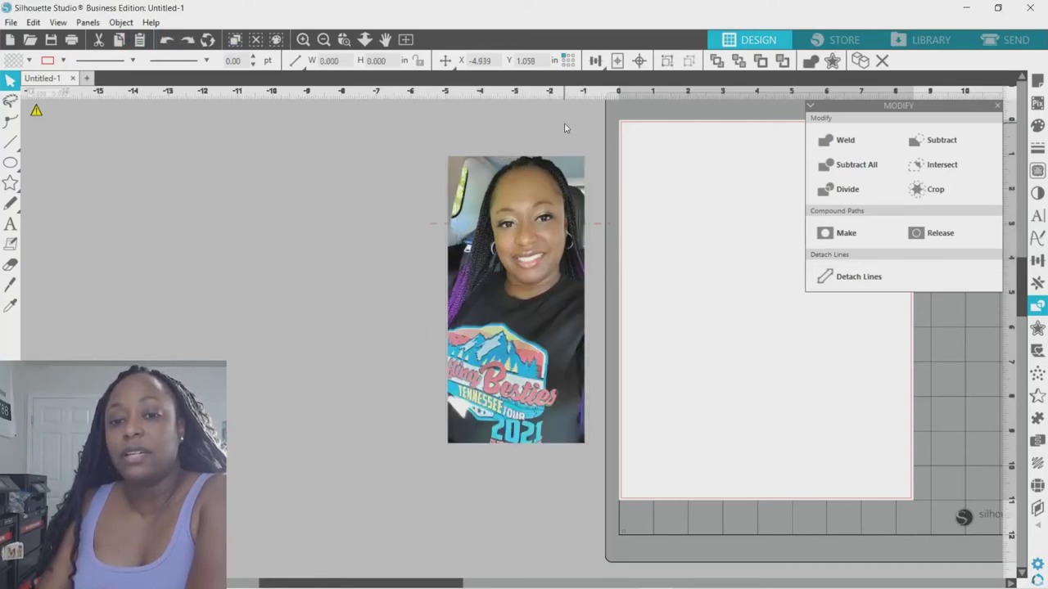
pyautogui.hotkey('ctrl', 'z')
pyautogui.hotkey('ctrl', 'z')
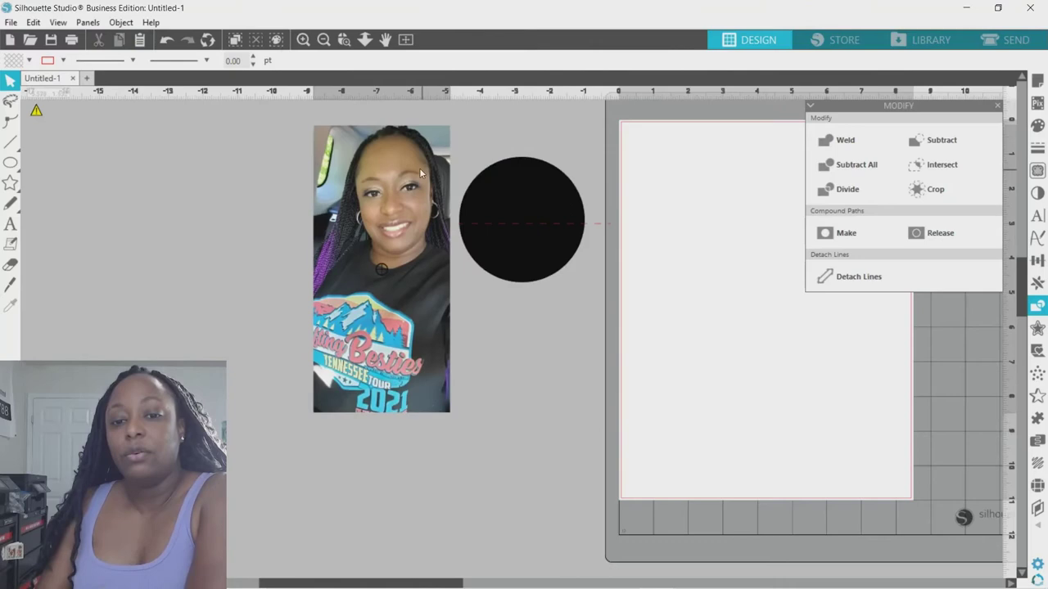
# Set the circle's fill to none so it is no longer black
pyautogui.click(539, 199)
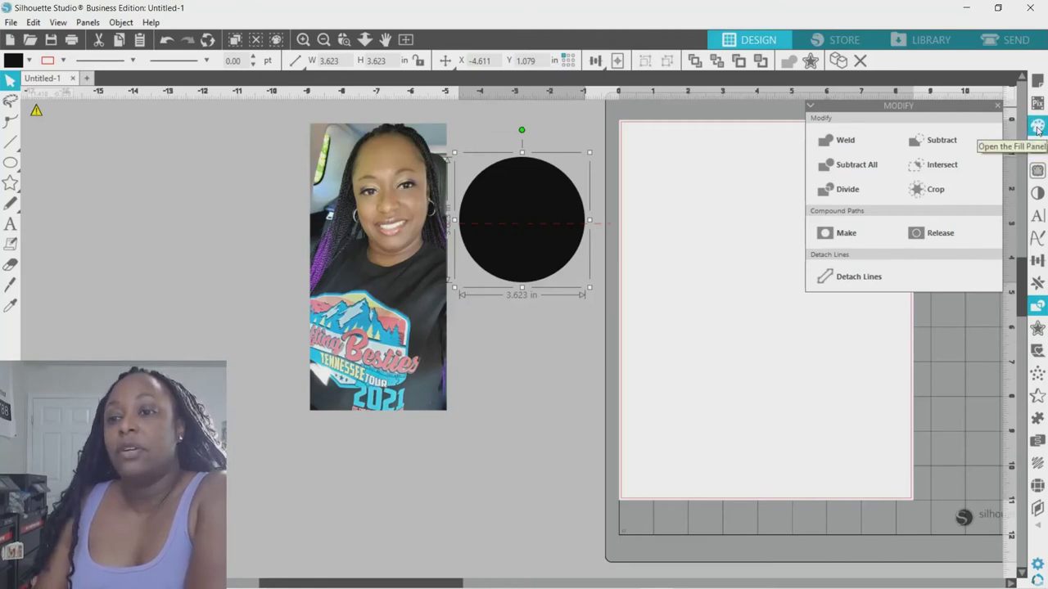
pyautogui.click(1037, 127)
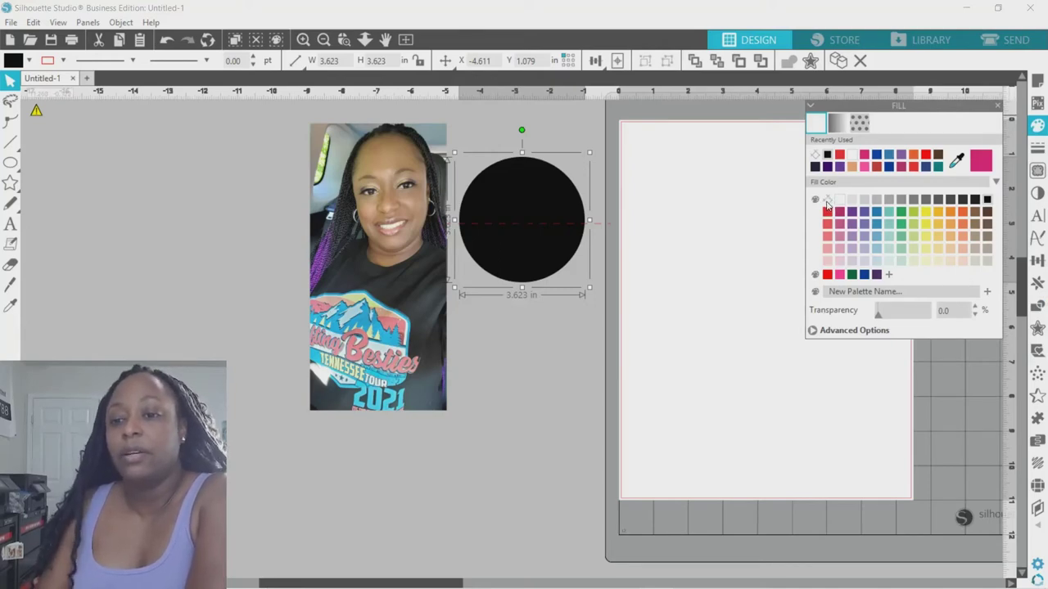
pyautogui.click(827, 201)
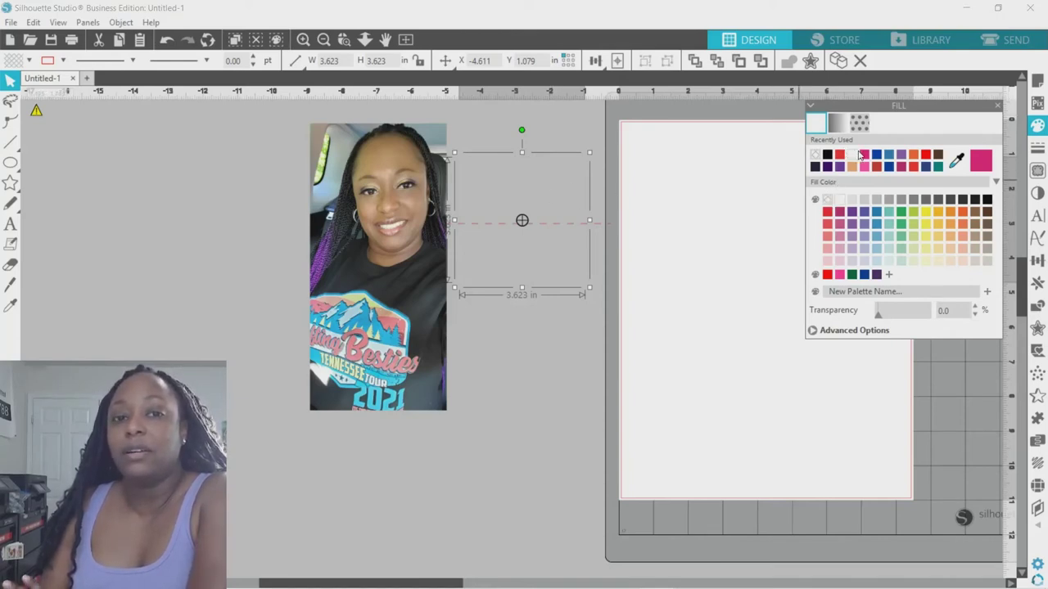
# Set the empty circle's line colour to red
pyautogui.click(1039, 150)
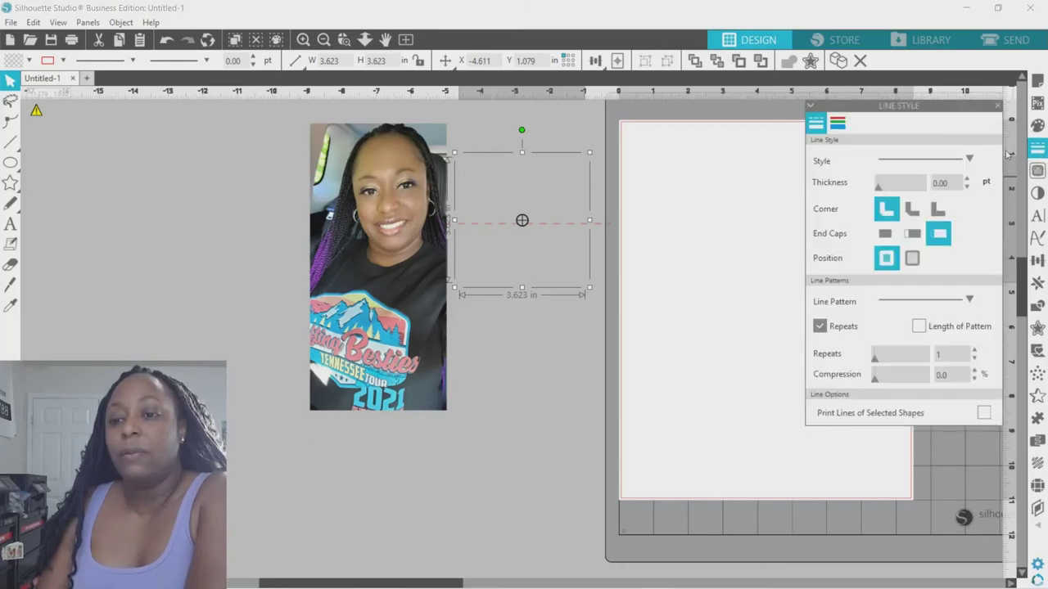
pyautogui.click(837, 124)
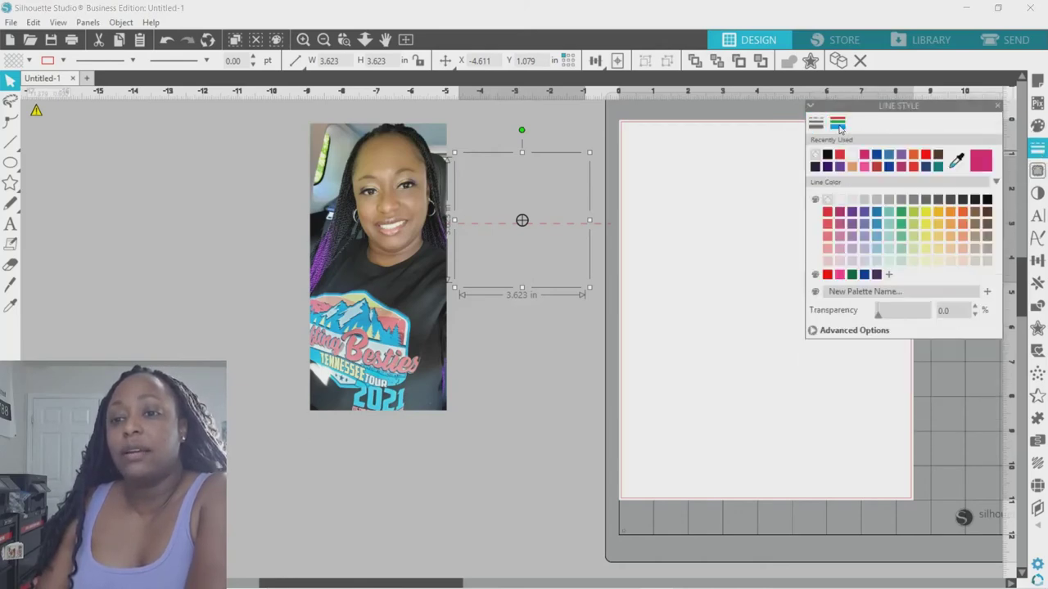
pyautogui.click(827, 212)
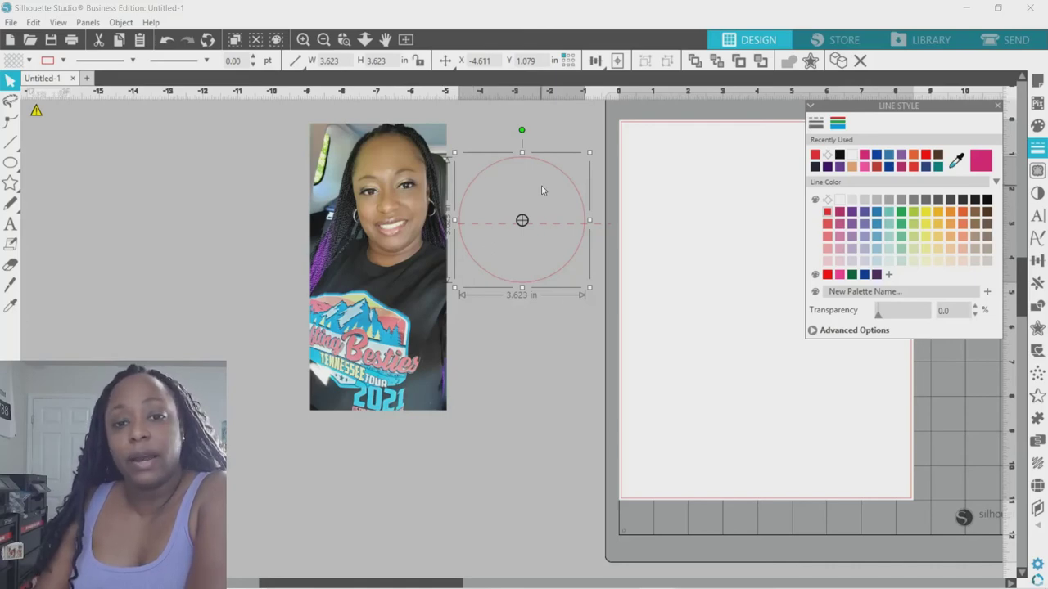
# Move the photo over the red circle and crop it into a round portrait
pyautogui.moveTo(372, 164); pyautogui.dragTo(518, 190)
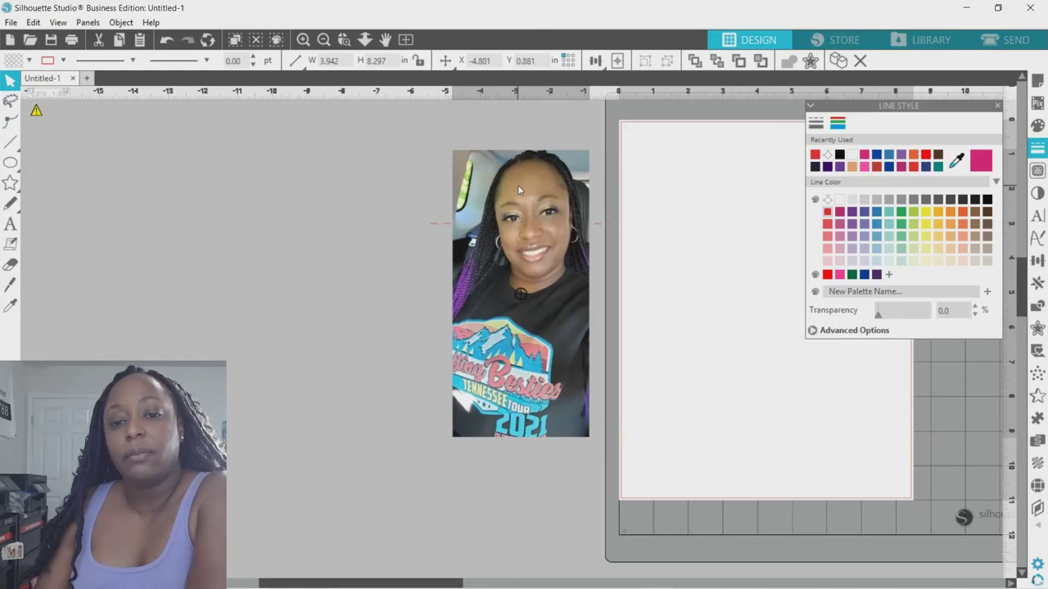
pyautogui.click(512, 141)
pyautogui.click(525, 174)
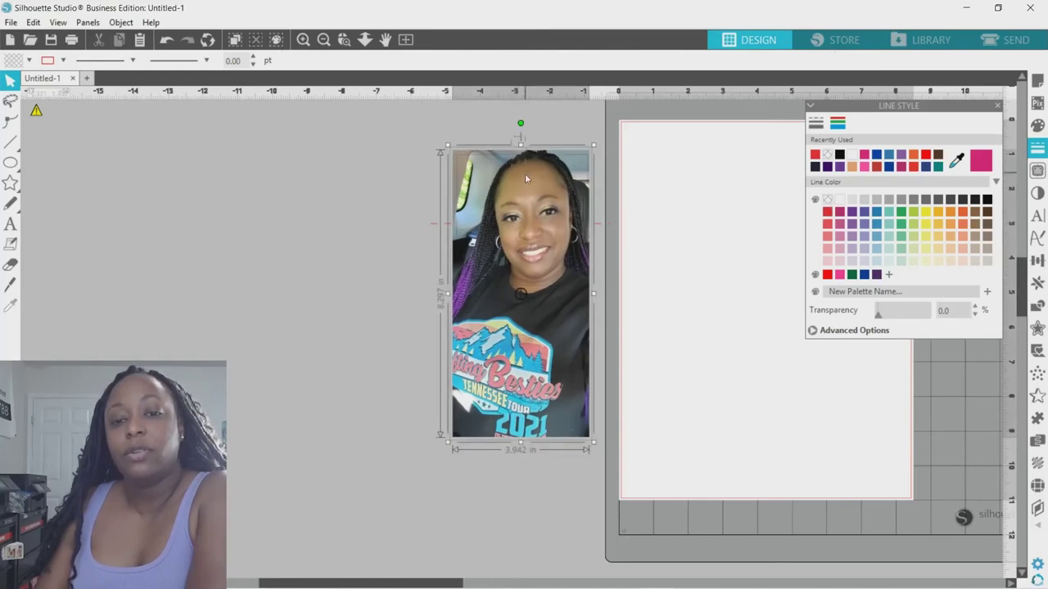
pyautogui.click(1037, 304)
pyautogui.click(941, 197)
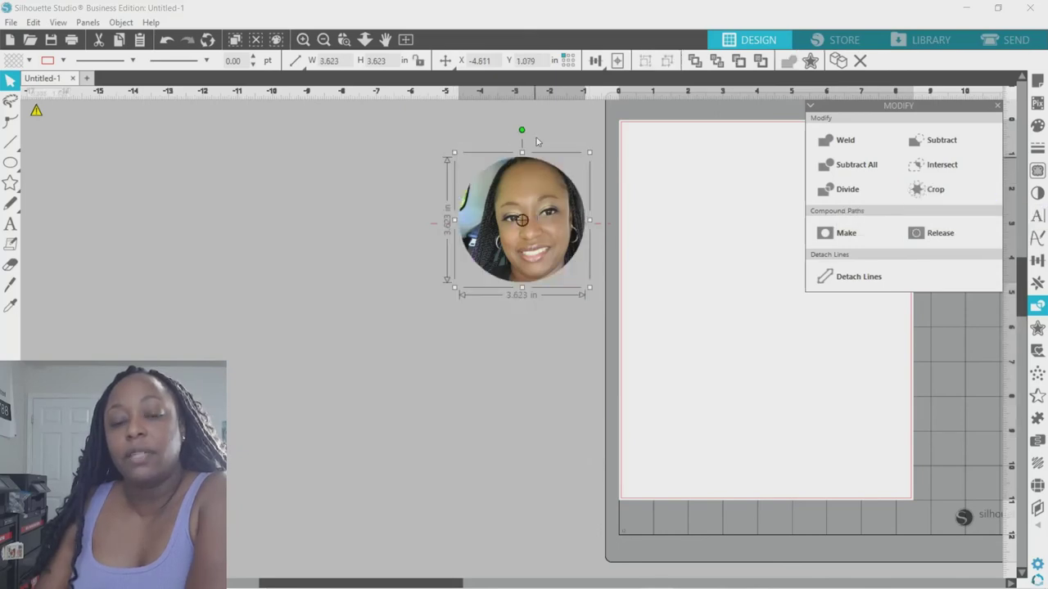
pyautogui.click(607, 229)
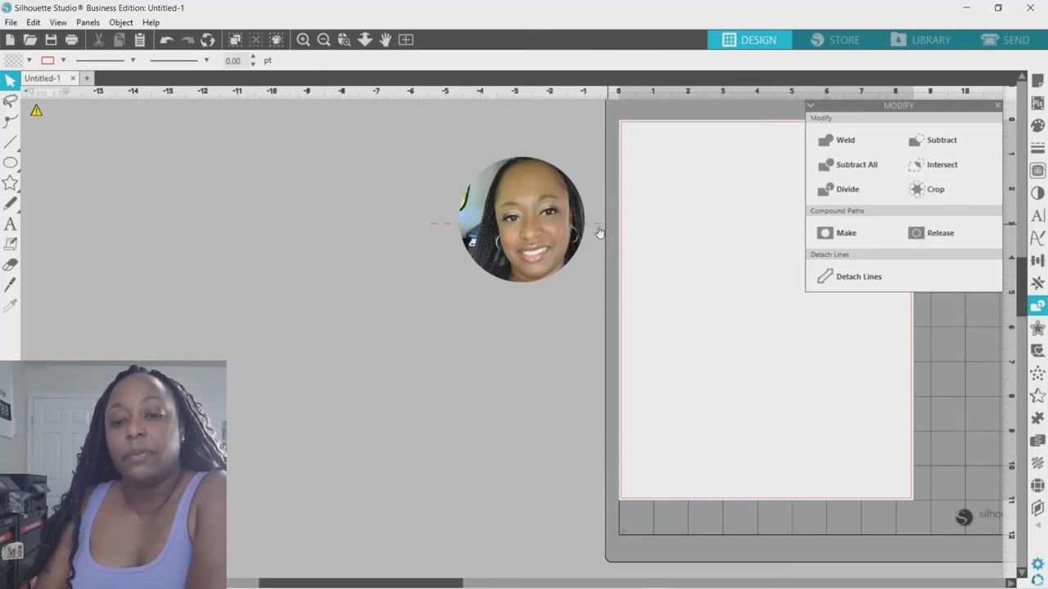
# Delete the stray horizontal line across the round portrait
pyautogui.click(444, 225)
pyautogui.moveTo(425, 227); pyautogui.dragTo(458, 227)
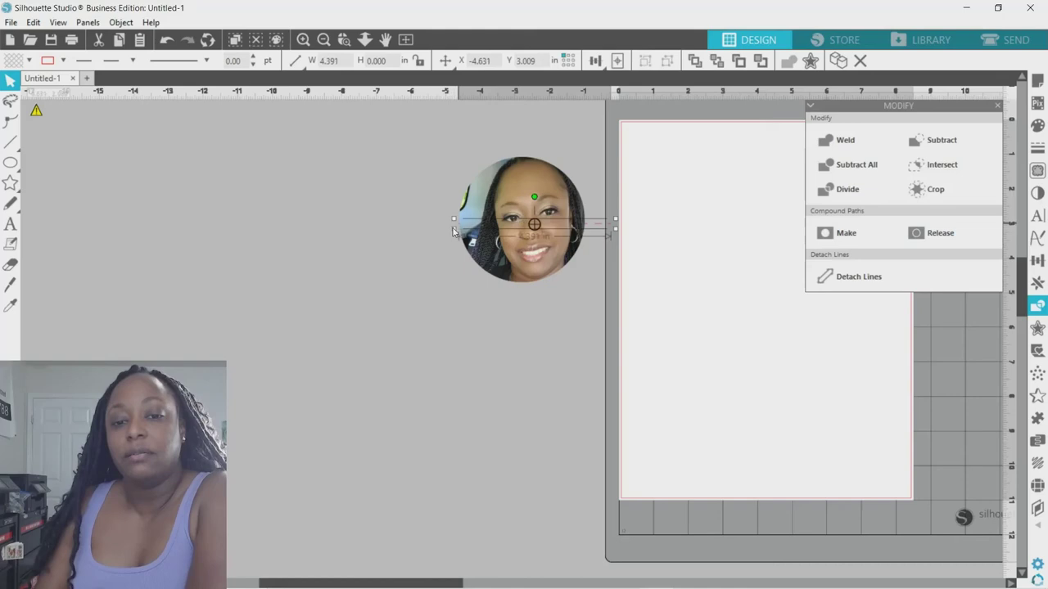
pyautogui.press('Delete')
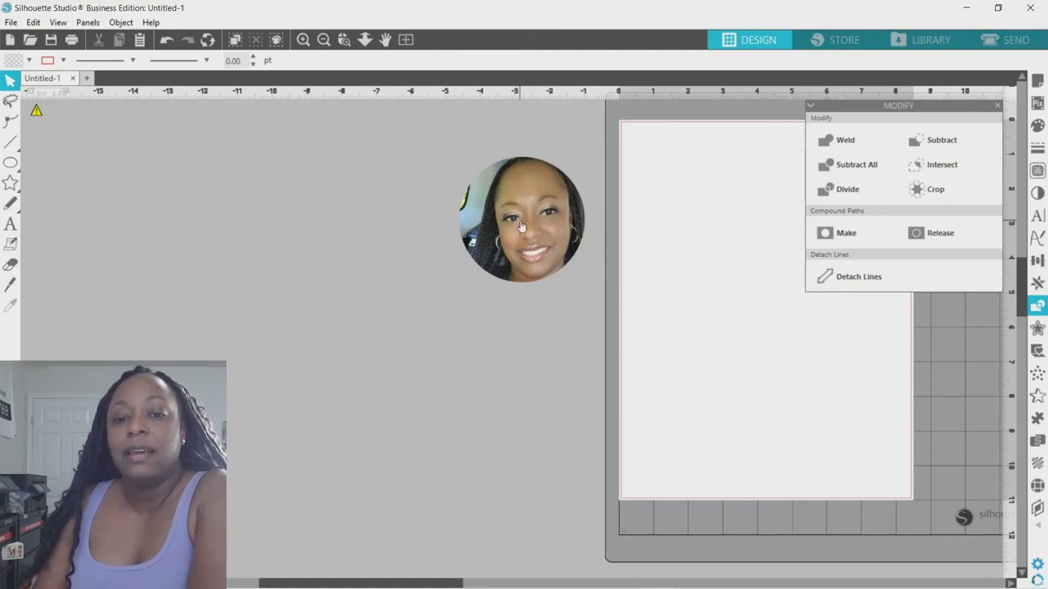
# Send the round portrait to the back of the stacking order
pyautogui.click(530, 201)
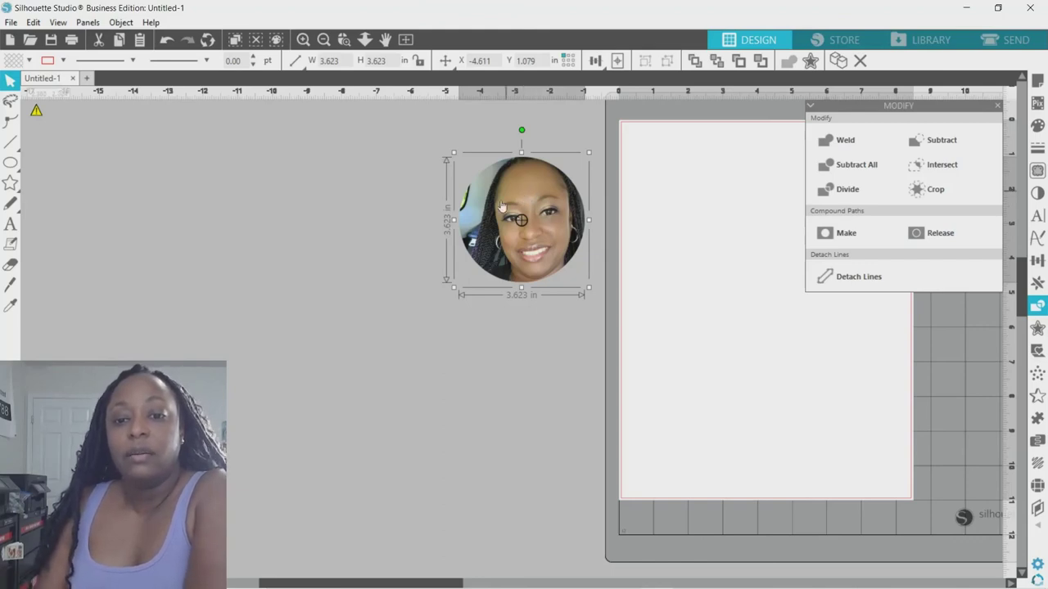
pyautogui.rightClick(527, 190)
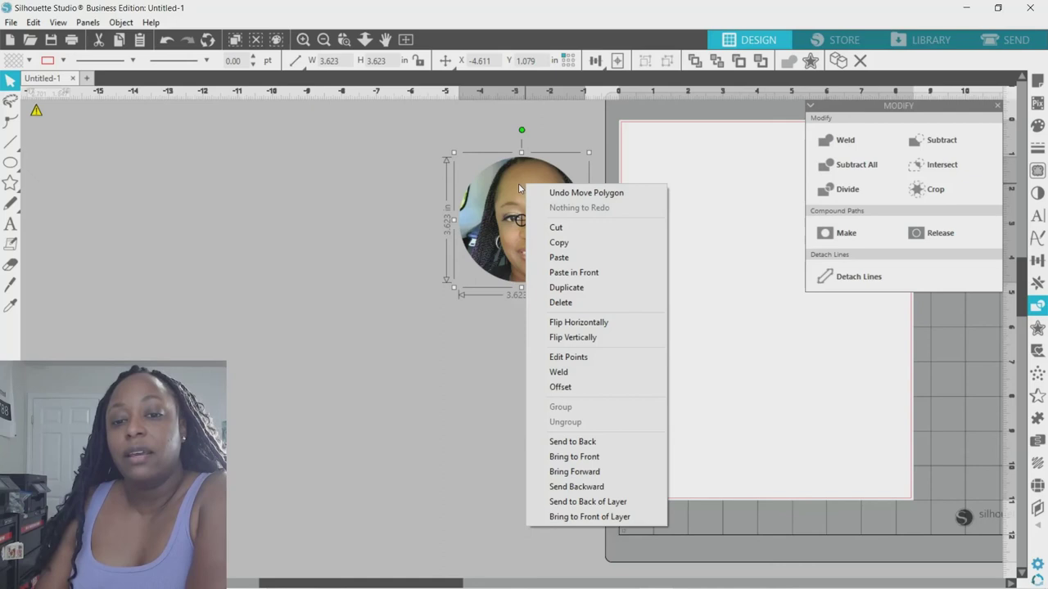
pyautogui.click(591, 441)
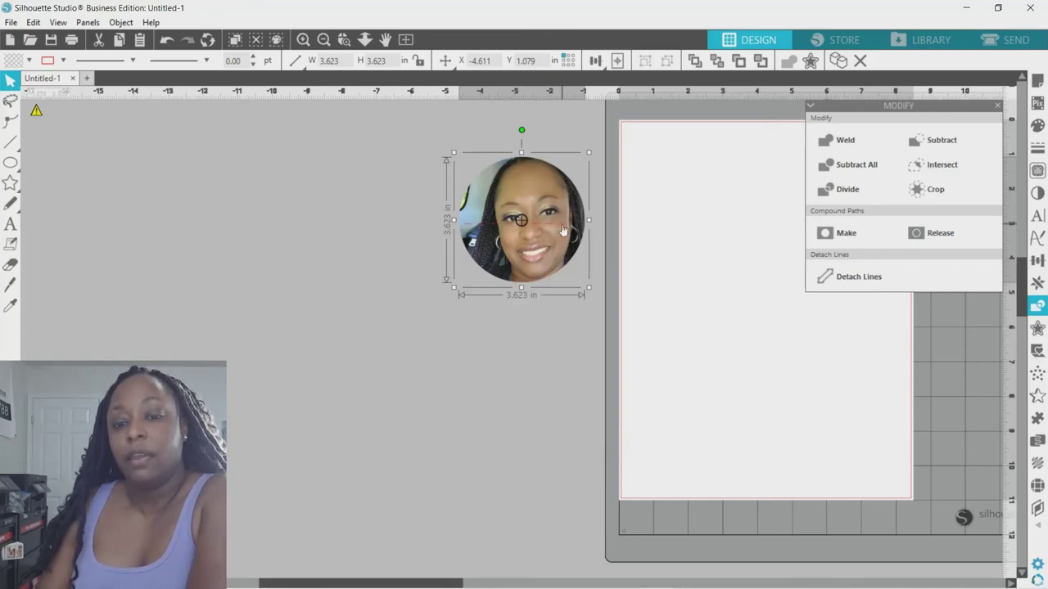
pyautogui.click(538, 244)
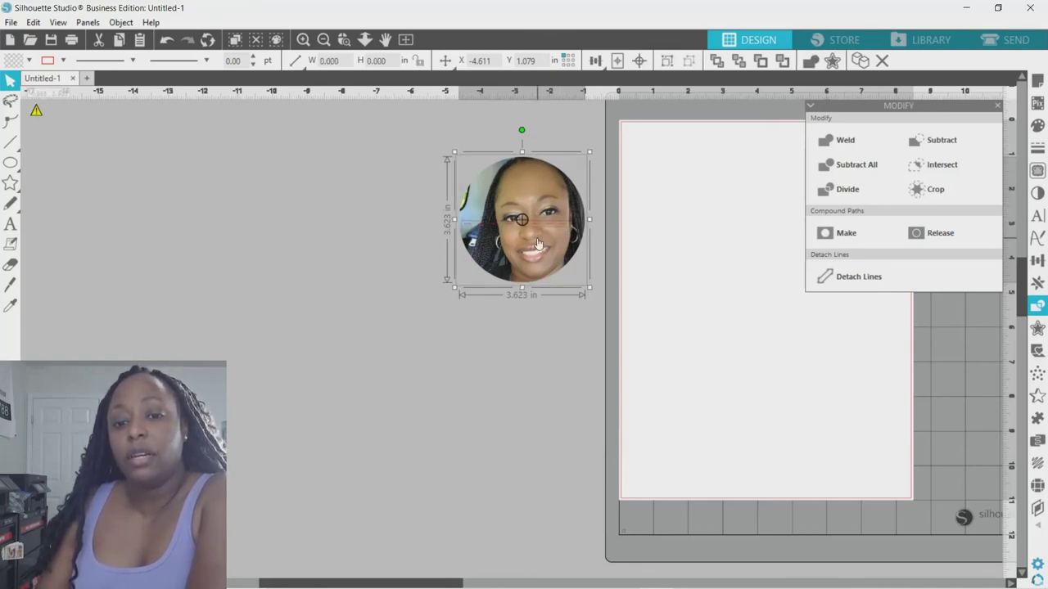
# Drag the round portrait onto the cutting mat near its top-left corner
pyautogui.moveTo(537, 243); pyautogui.dragTo(708, 231)
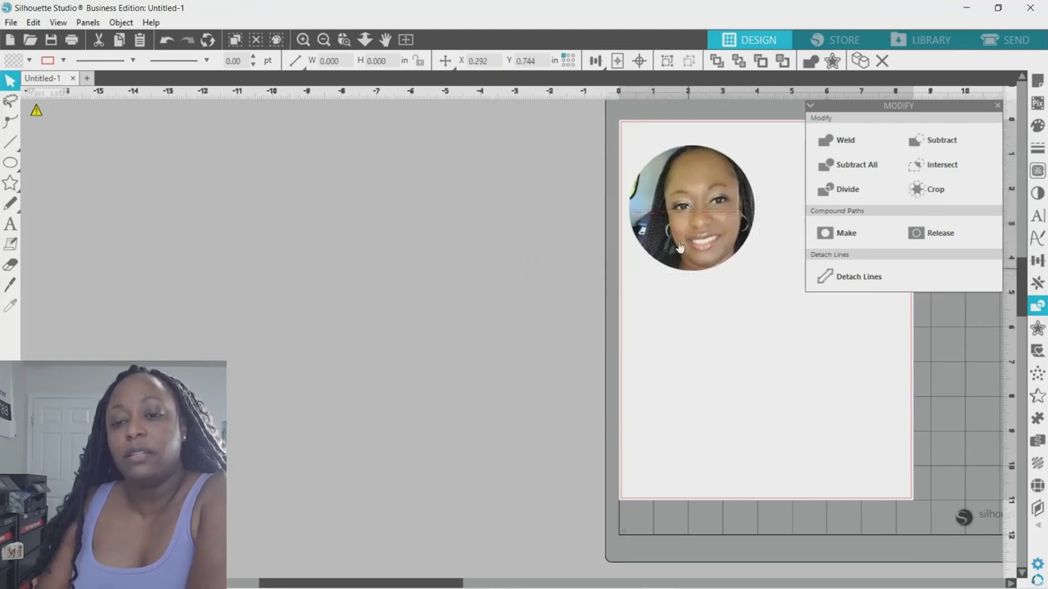